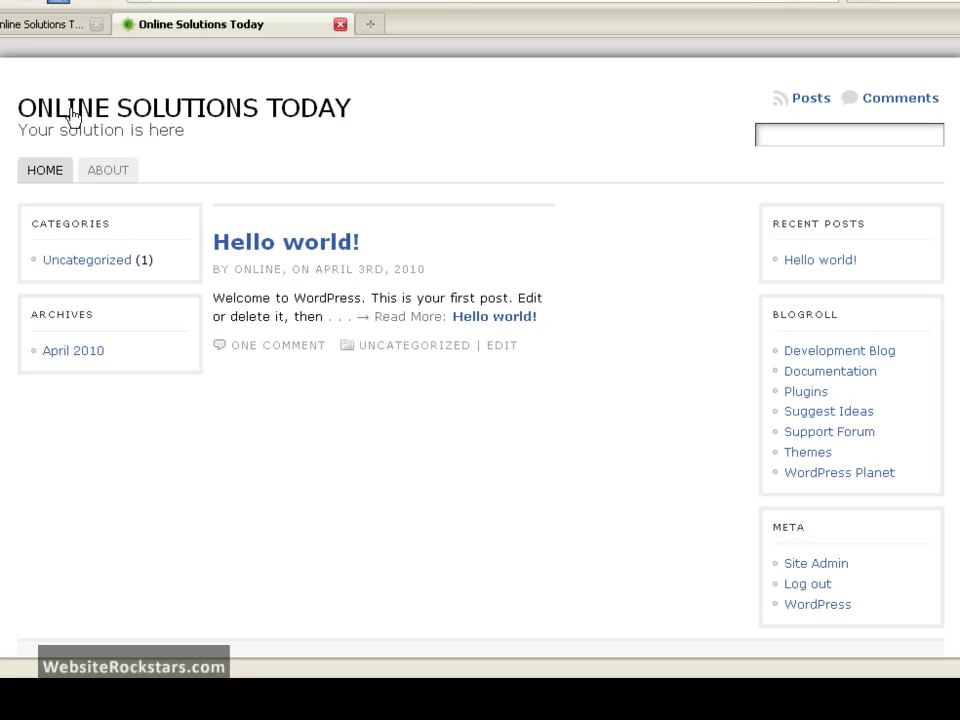
# Step: Open the Atahualpa theme's settings for styling and configuring sidebars
pyautogui.click(14, 32)
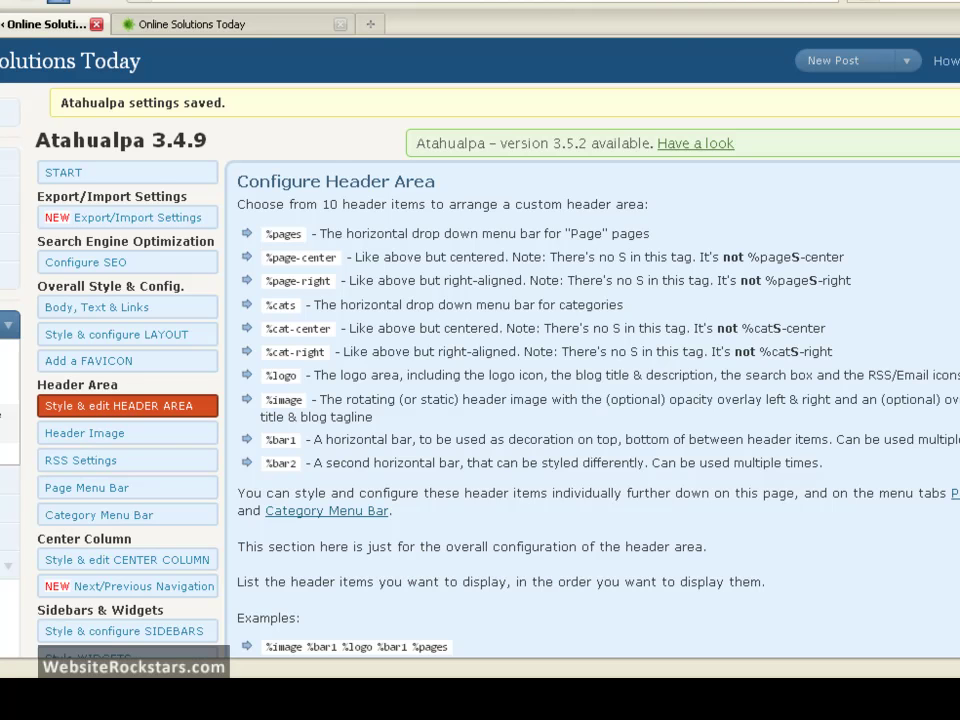
pyautogui.scroll(-5, 480, 350)
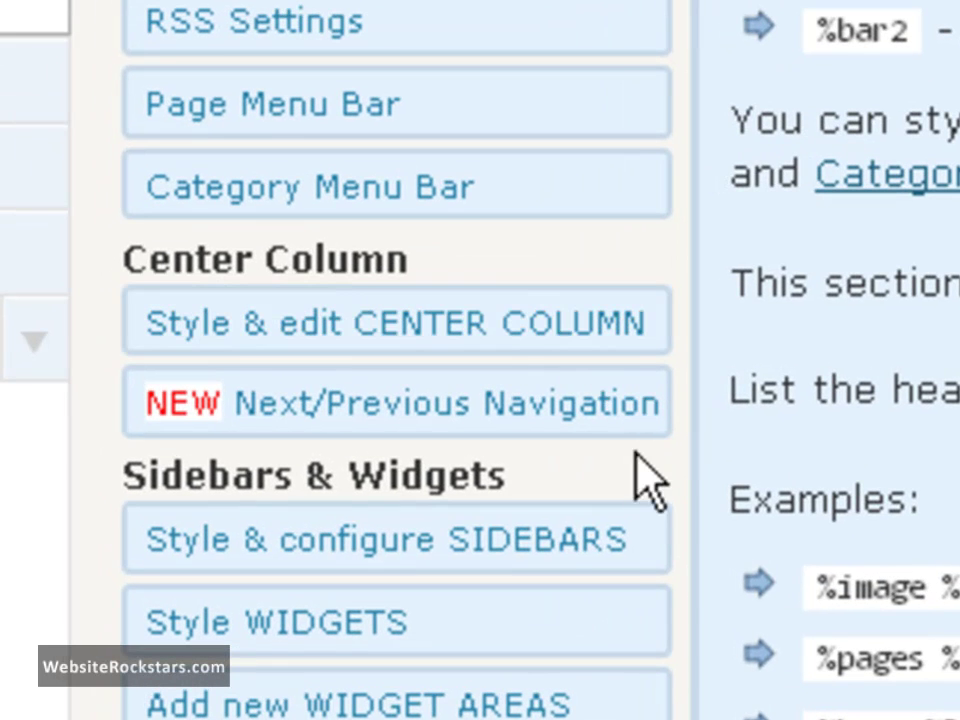
pyautogui.click(598, 562)
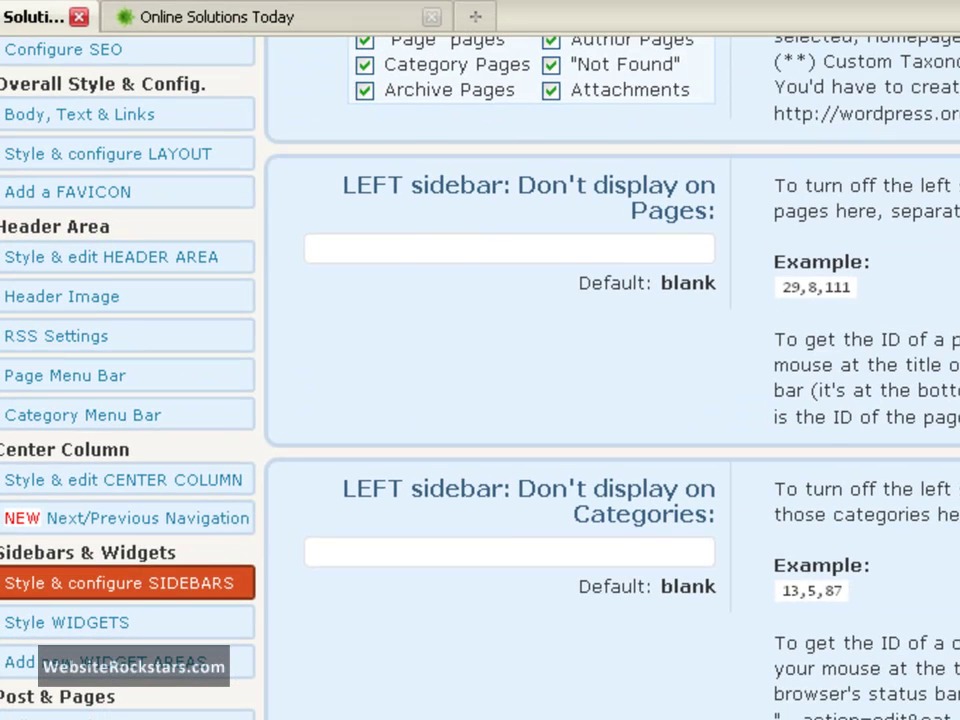
pyautogui.scroll(5, 480, 380)
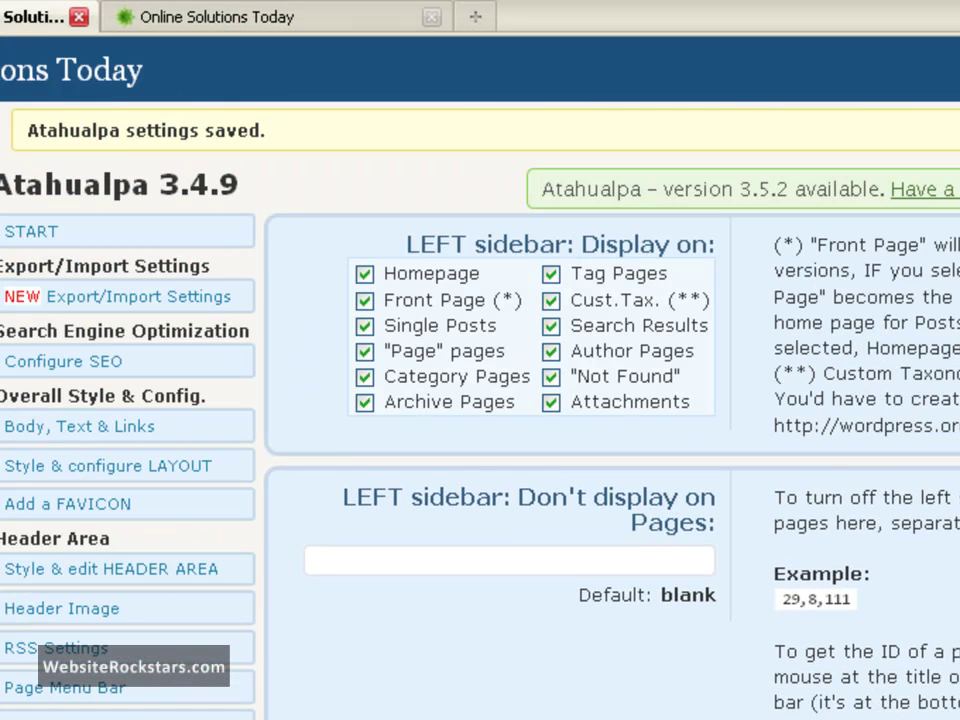
# Step: Compare the left, left inner and right sidebar display settings with the sidebars on the live site
pyautogui.click(310, 20)
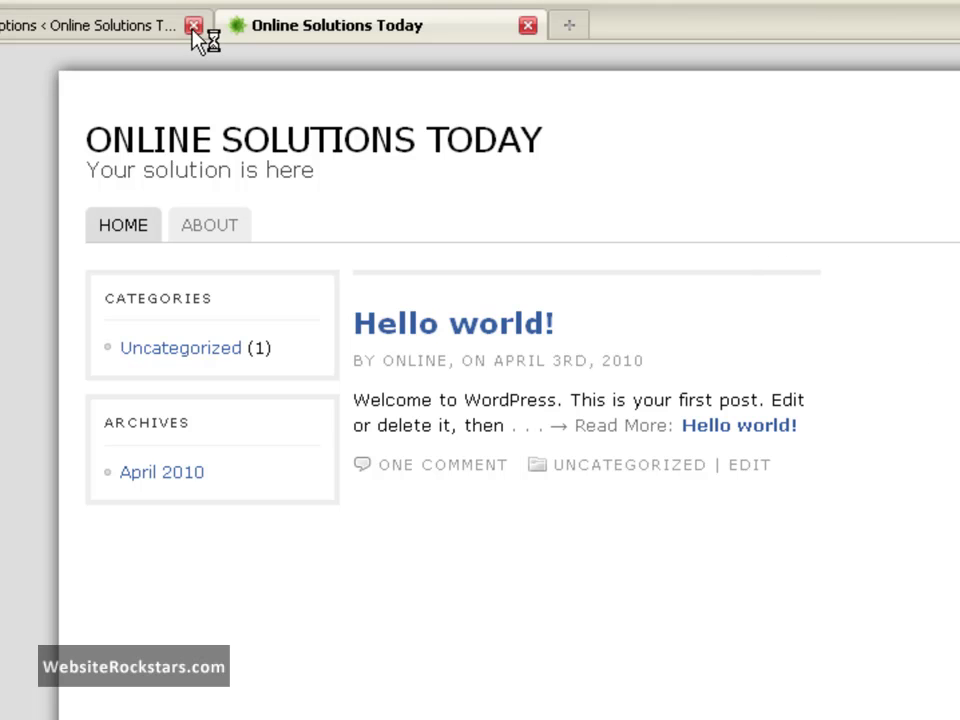
pyautogui.click(142, 30)
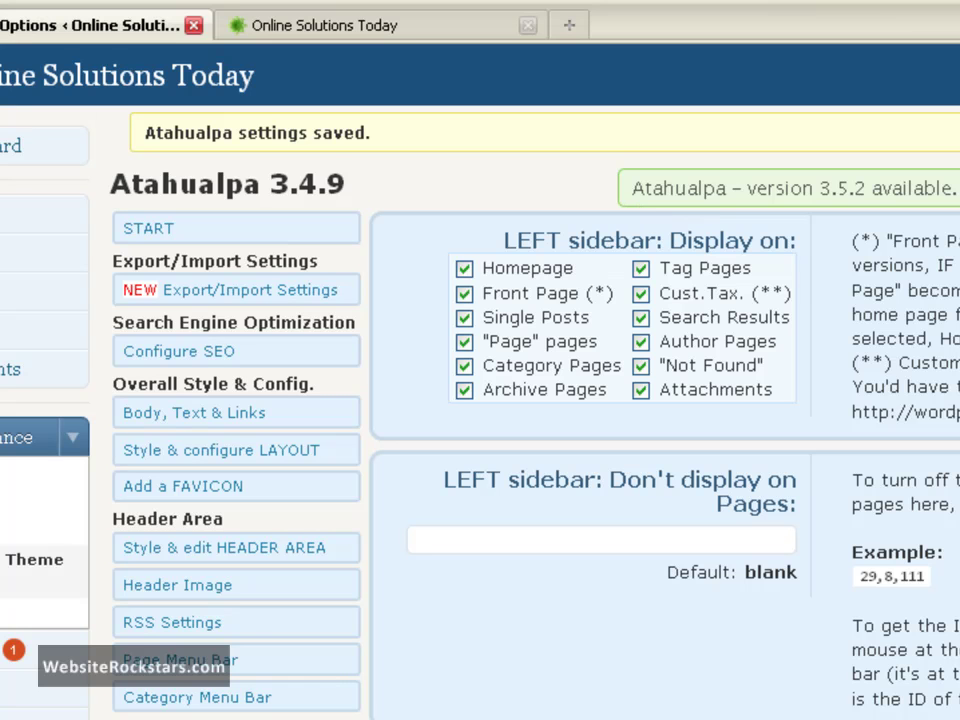
pyautogui.scroll(-7, 480, 400)
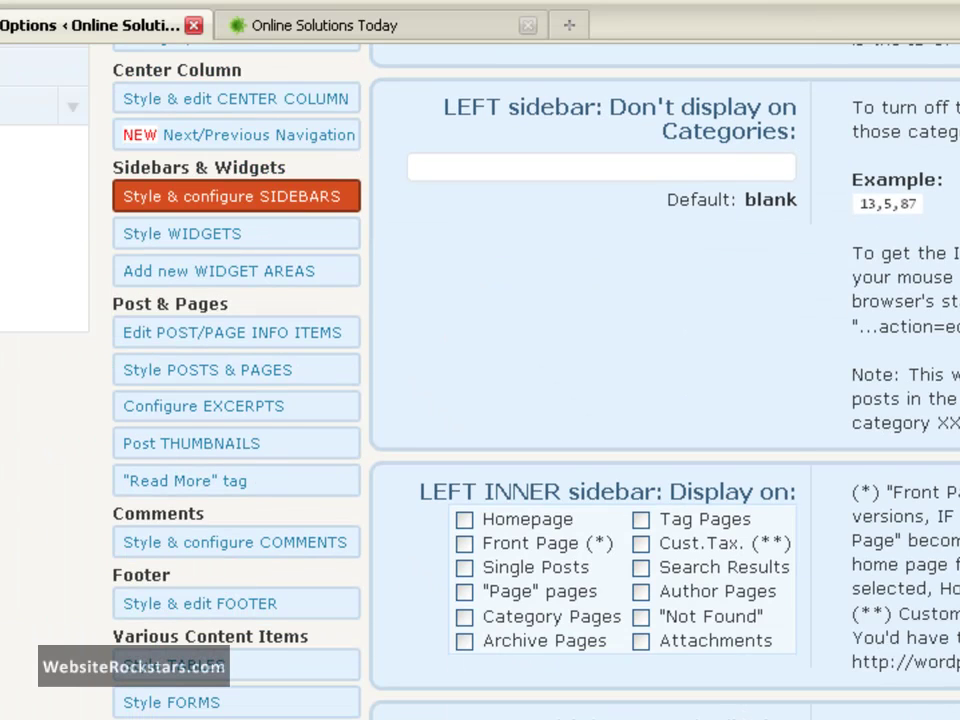
pyautogui.scroll(-3, 480, 400)
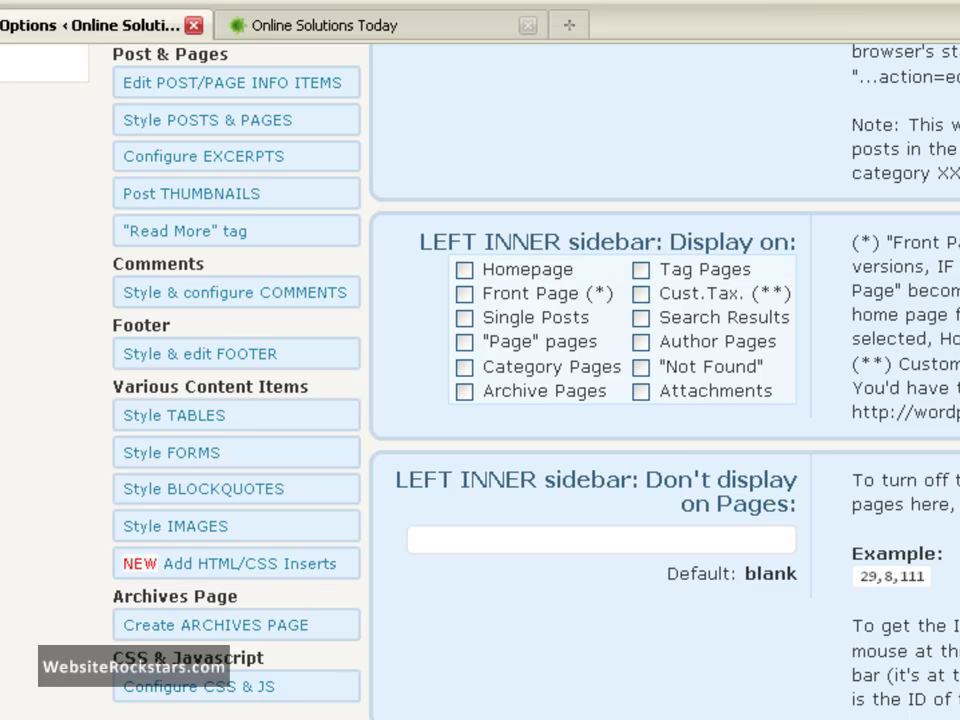
pyautogui.scroll(-10, 665, 400)
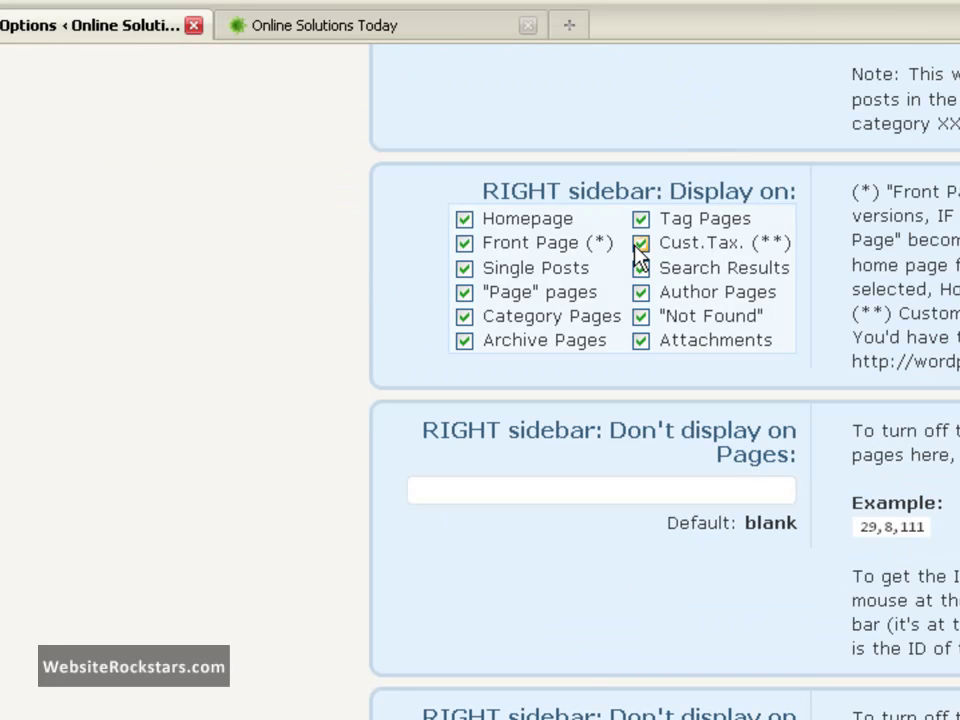
pyautogui.click(453, 34)
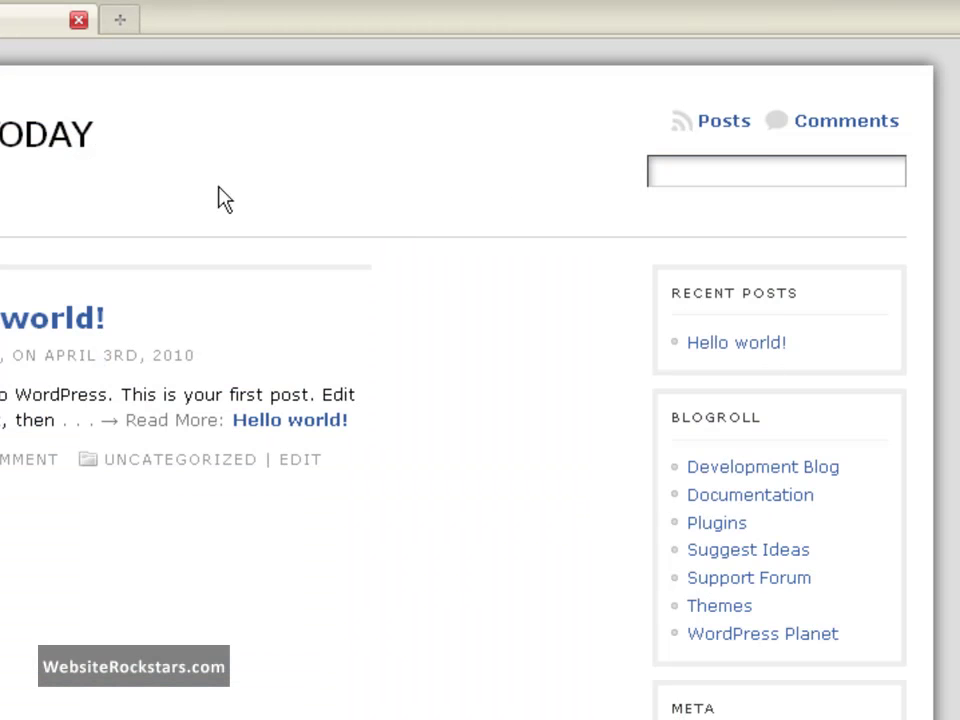
pyautogui.click(0, 28)
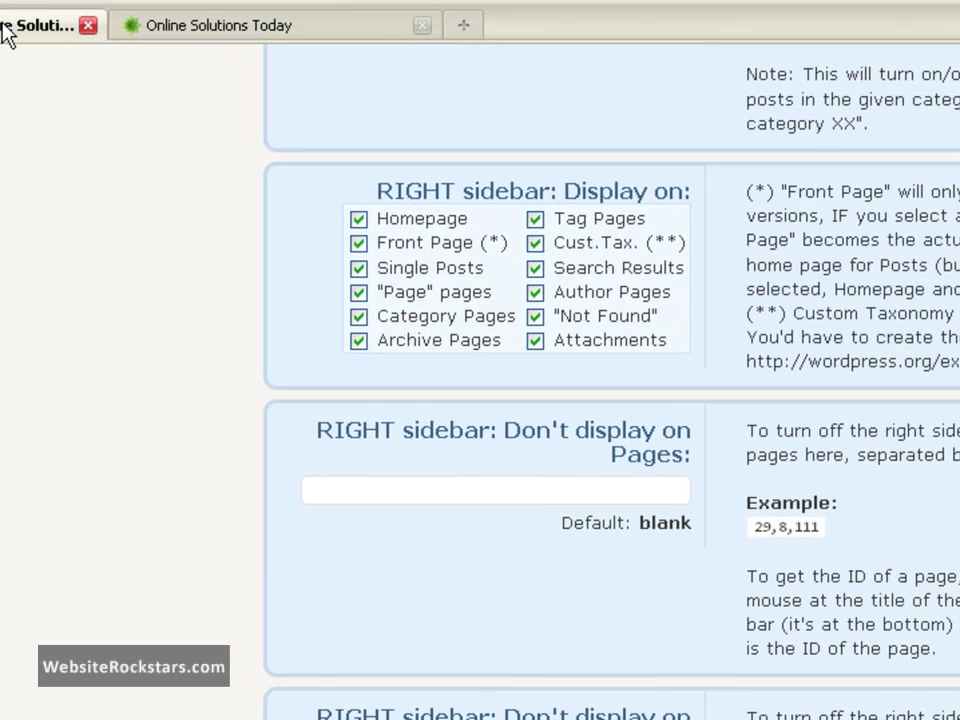
# Step: Turn off the RIGHT sidebar on all page types, from Homepage and Front Page through to Tag Pages and Attachments
pyautogui.click(358, 218)
pyautogui.click(358, 243)
pyautogui.click(358, 268)
pyautogui.click(358, 292)
pyautogui.click(358, 316)
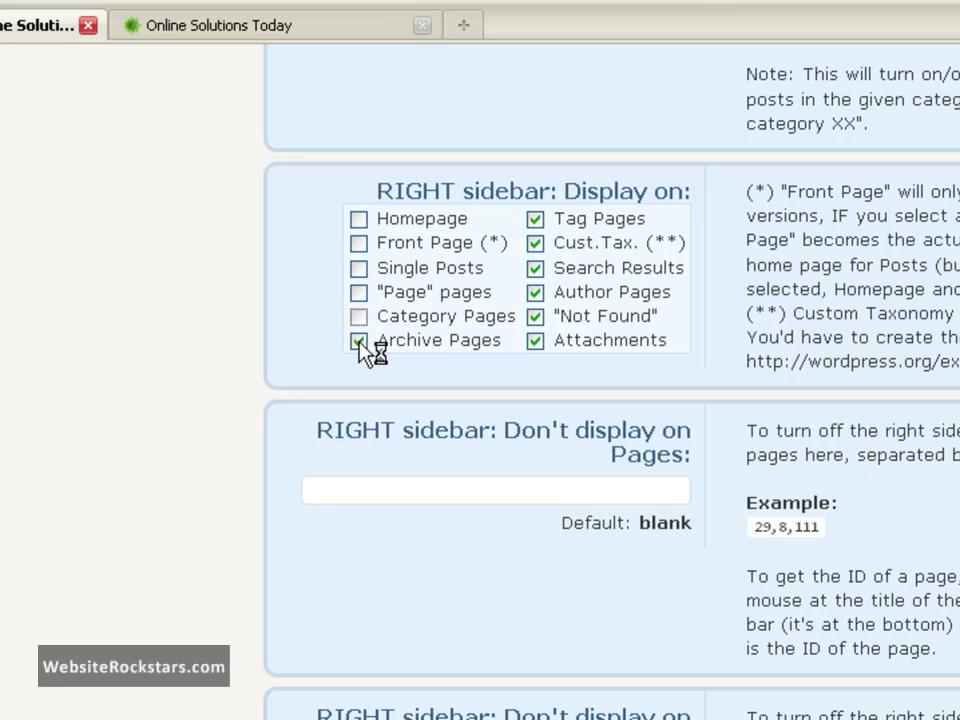
pyautogui.click(358, 340)
pyautogui.click(535, 340)
pyautogui.click(535, 316)
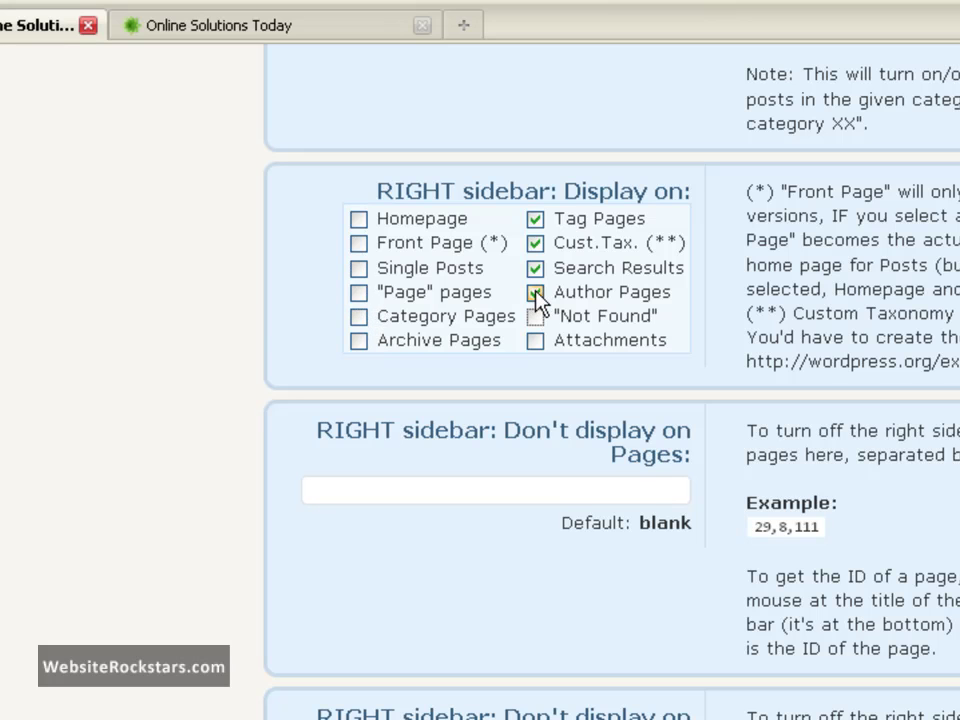
pyautogui.click(535, 292)
pyautogui.click(535, 268)
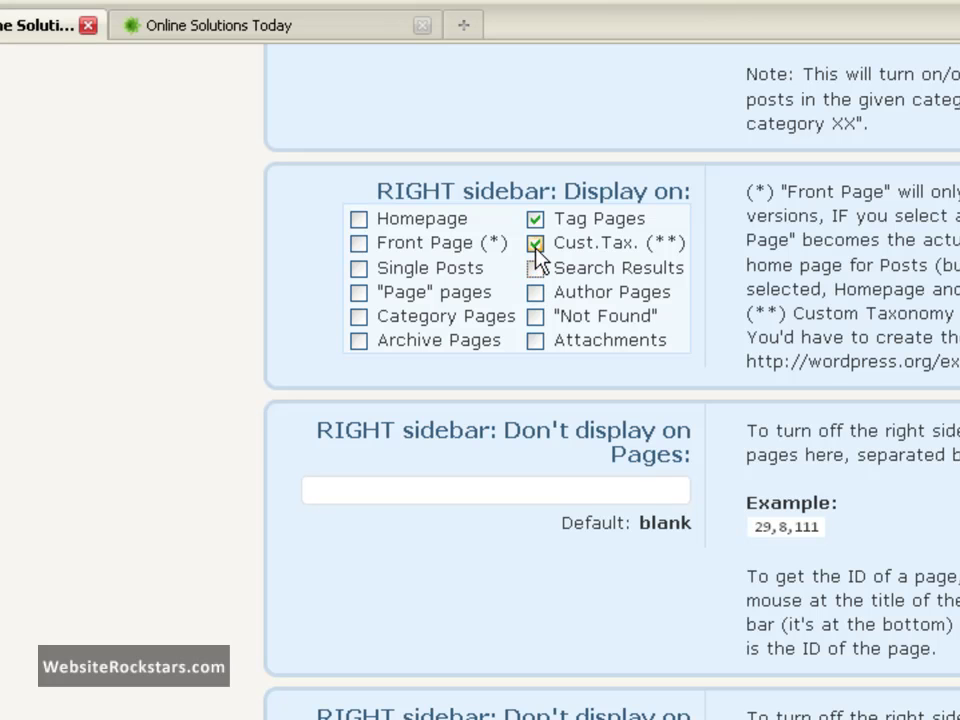
pyautogui.click(536, 245)
pyautogui.click(536, 220)
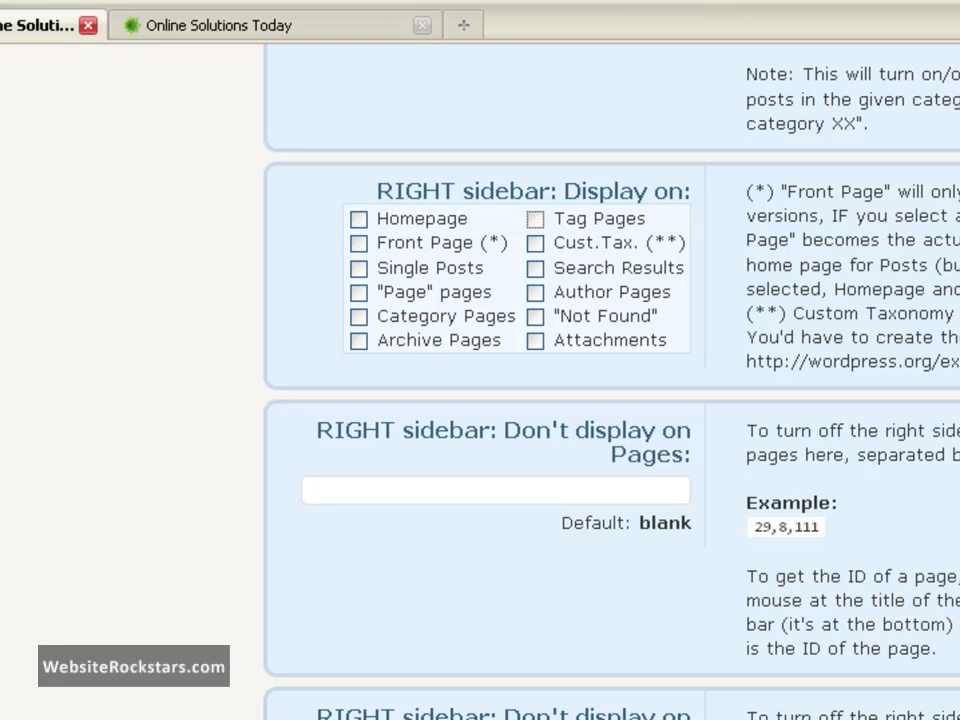
# Step: Turn off the RIGHT INNER sidebar on every page type, including Homepage, Single Posts, Category Pages, Search Results and Attachments
pyautogui.scroll(-8, 480, 360)
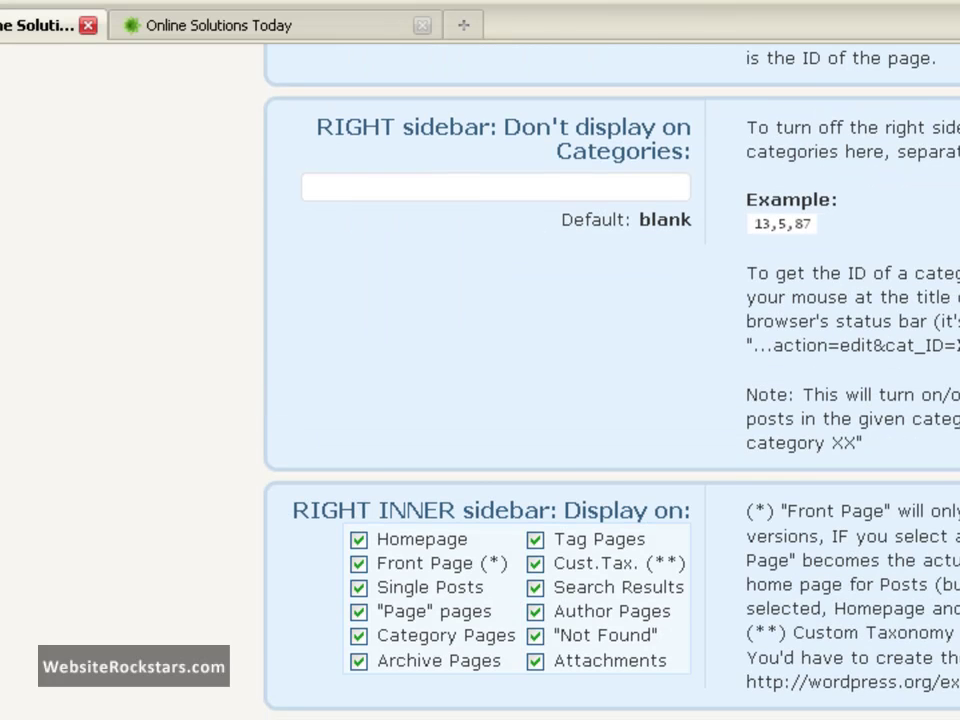
pyautogui.scroll(-5, 610, 400)
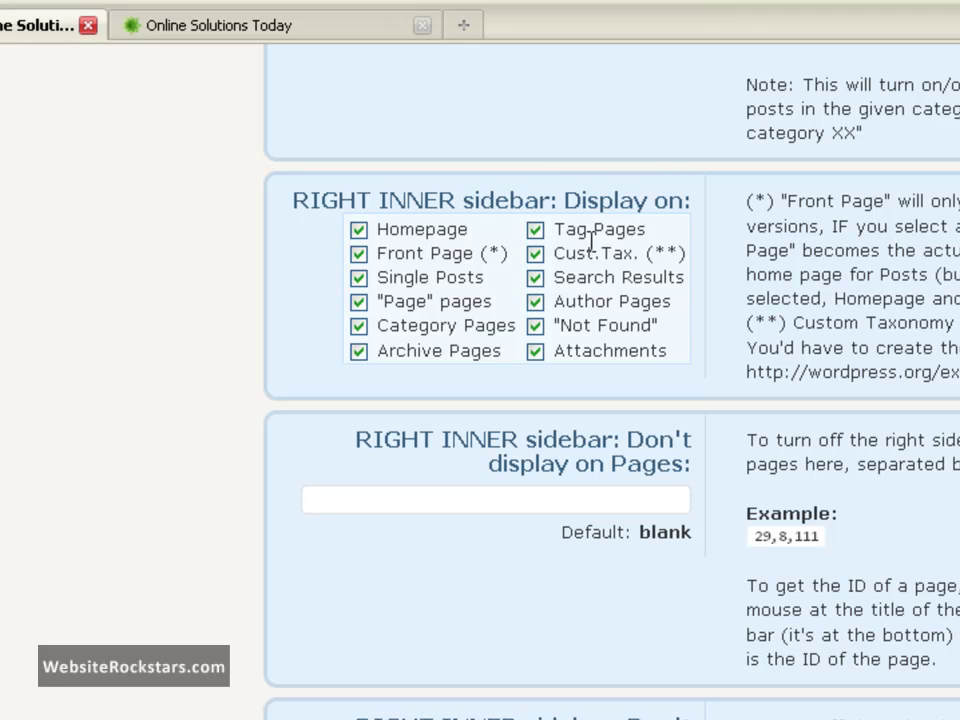
pyautogui.click(358, 229)
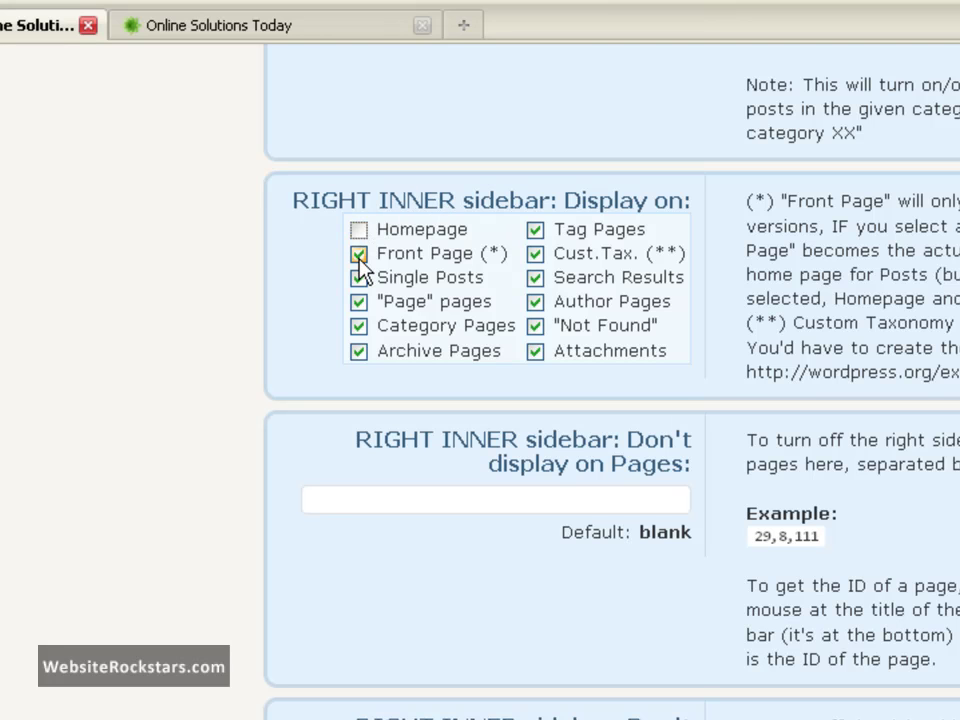
pyautogui.click(359, 253)
pyautogui.click(359, 278)
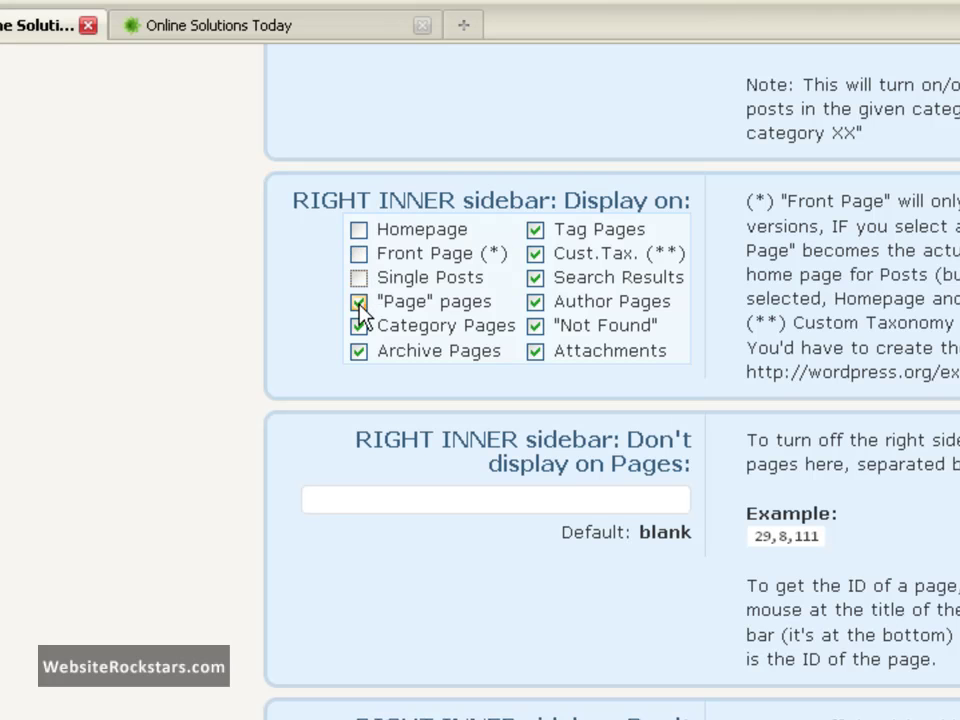
pyautogui.click(359, 301)
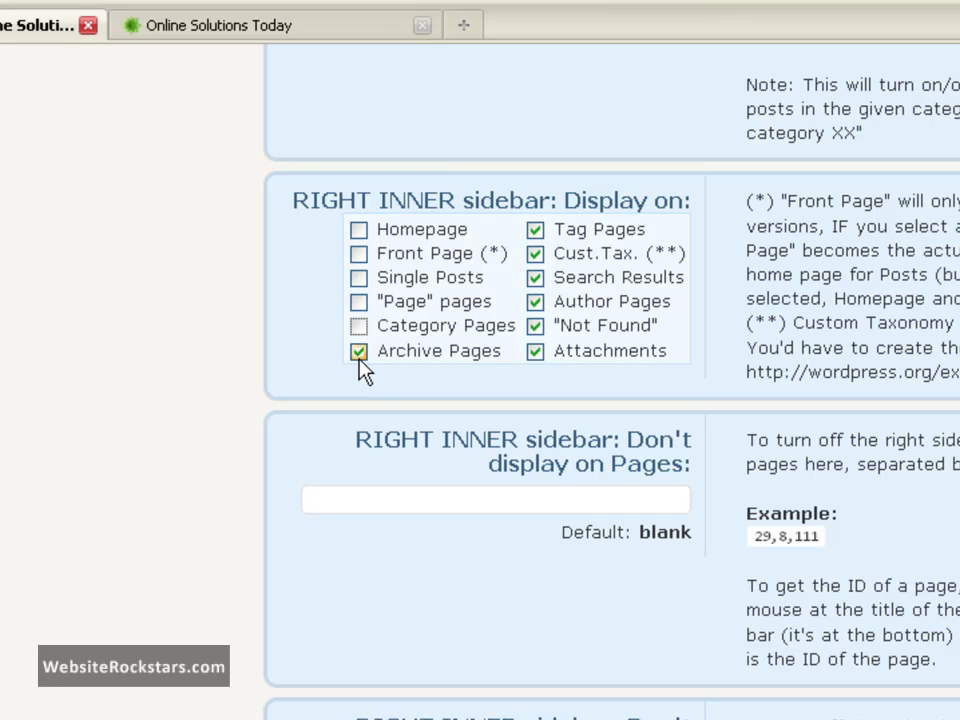
pyautogui.click(358, 351)
pyautogui.click(535, 229)
pyautogui.click(535, 253)
pyautogui.click(535, 277)
pyautogui.click(535, 301)
pyautogui.click(535, 325)
pyautogui.click(535, 351)
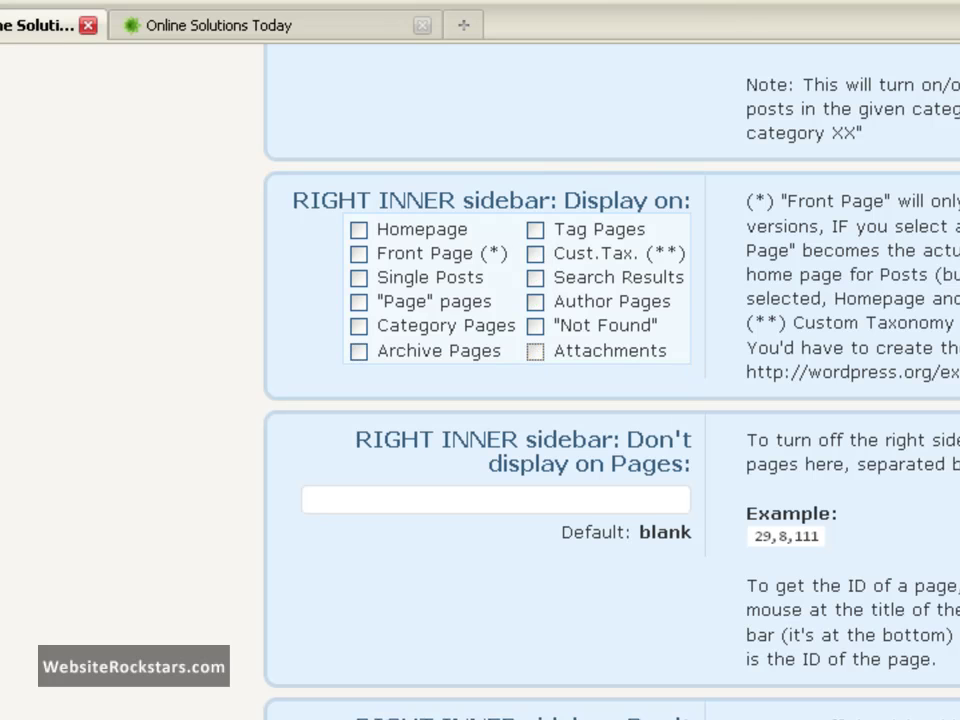
# Step: Save the sidebar settings and reload the live site to check its layout
pyautogui.scroll(-10, 600, 400)
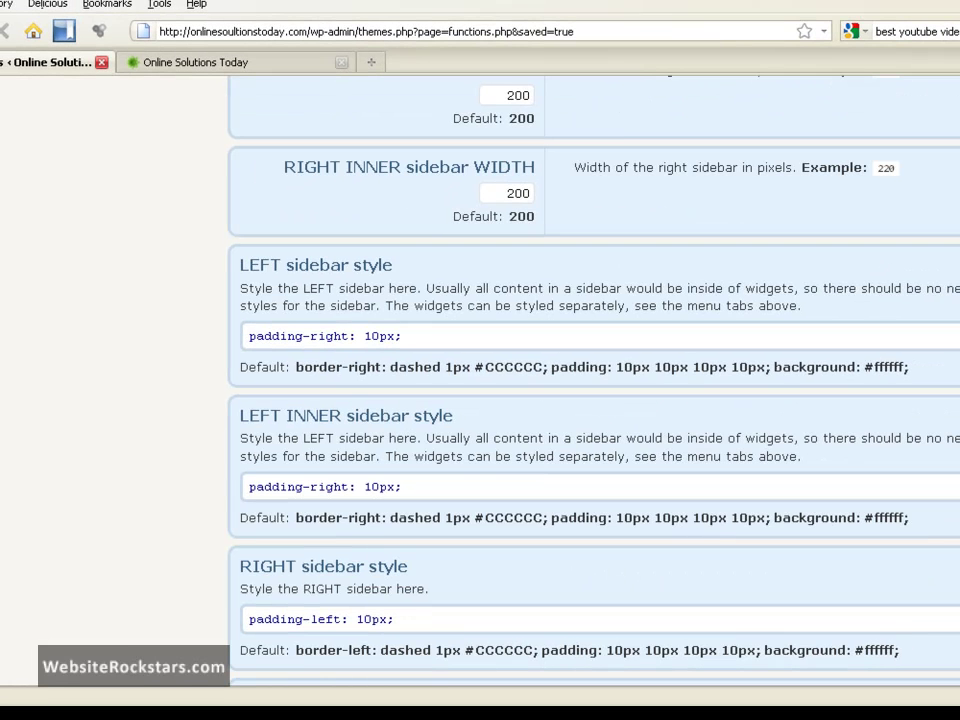
pyautogui.scroll(-7, 600, 400)
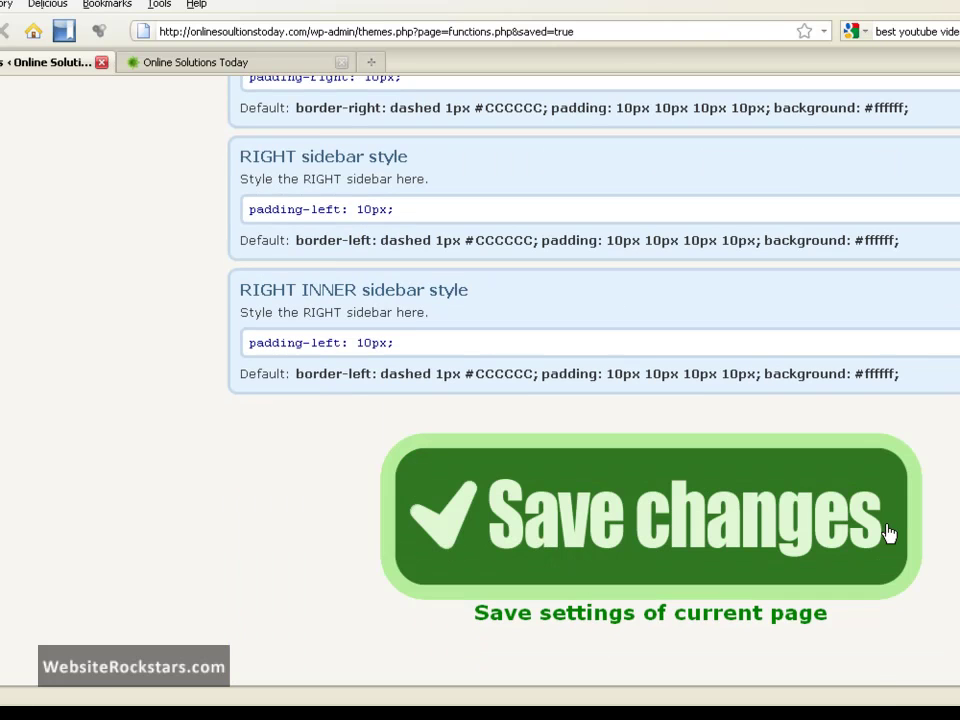
pyautogui.click(886, 532)
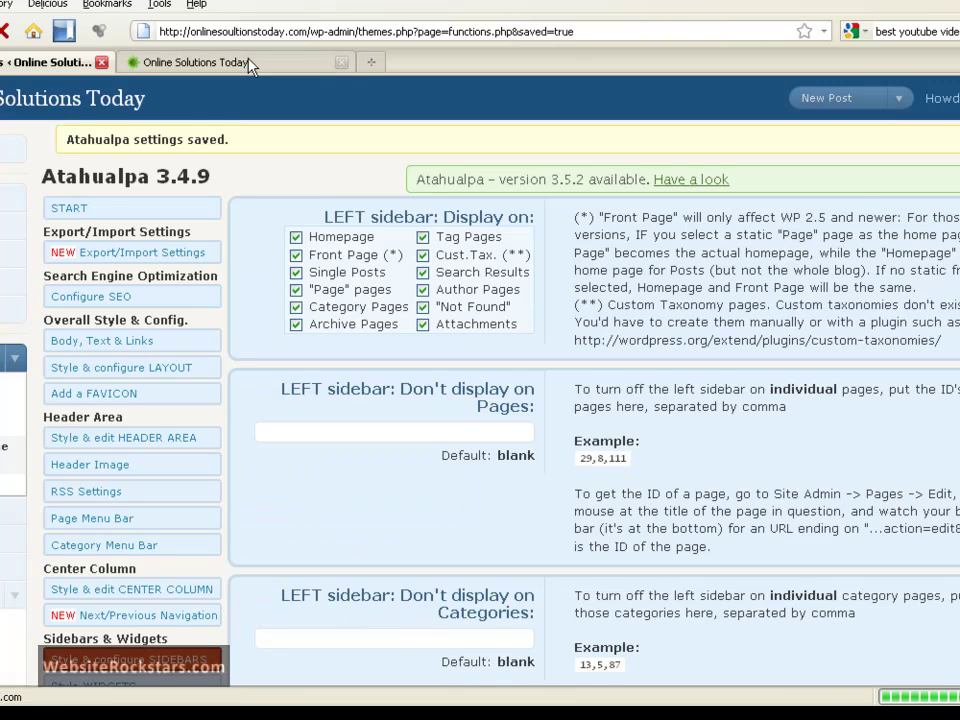
pyautogui.click(250, 64)
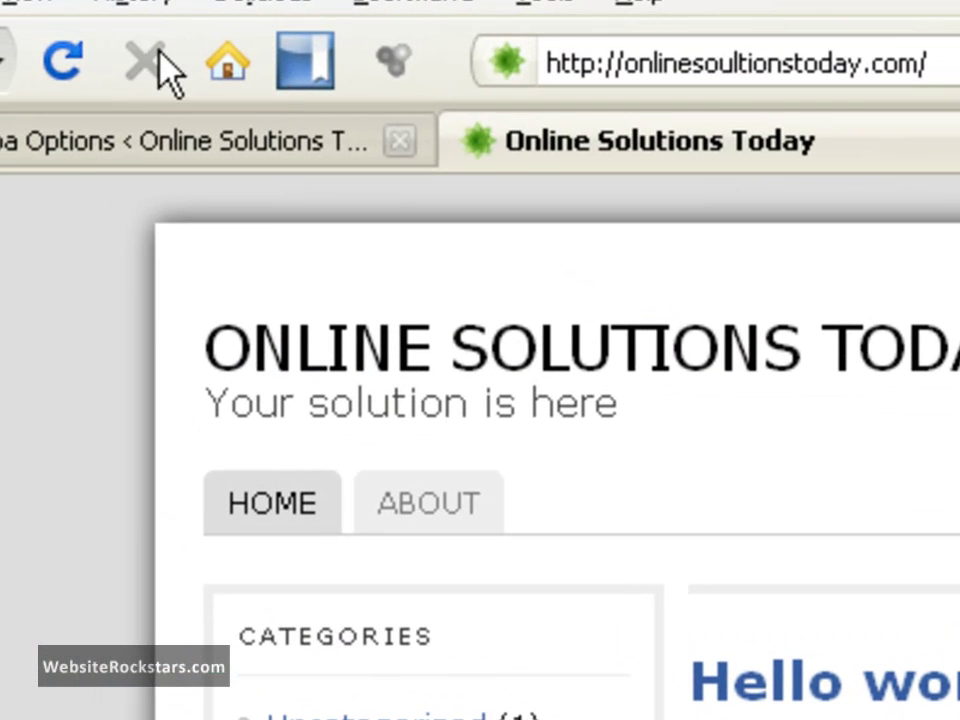
pyautogui.click(72, 62)
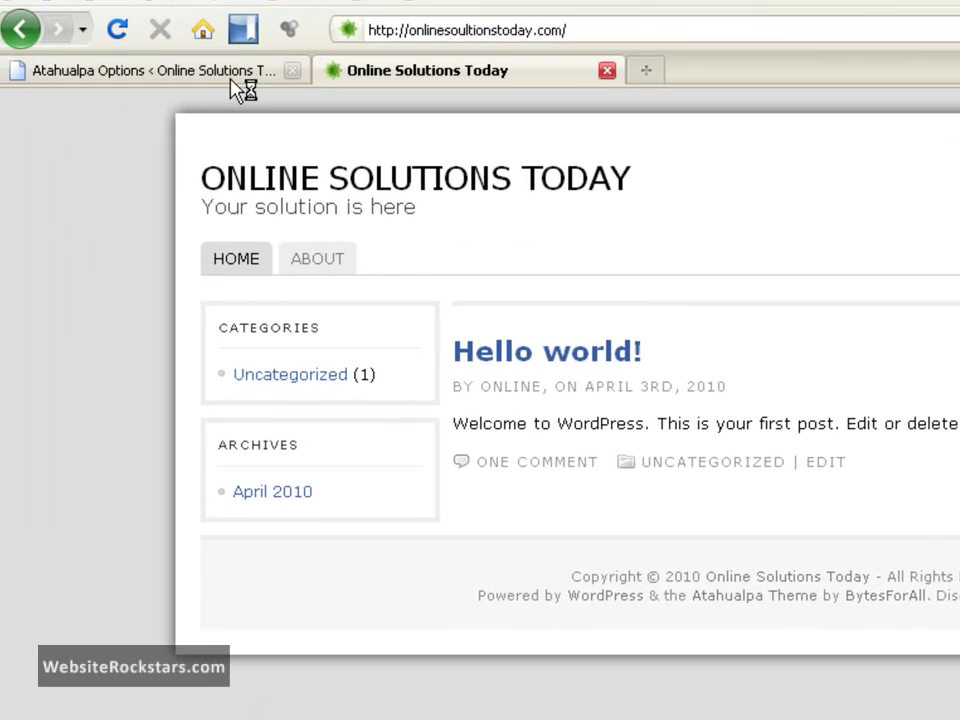
# Step: Open the Widgets administration page and compare it with the live site's left sidebar
pyautogui.click(243, 88)
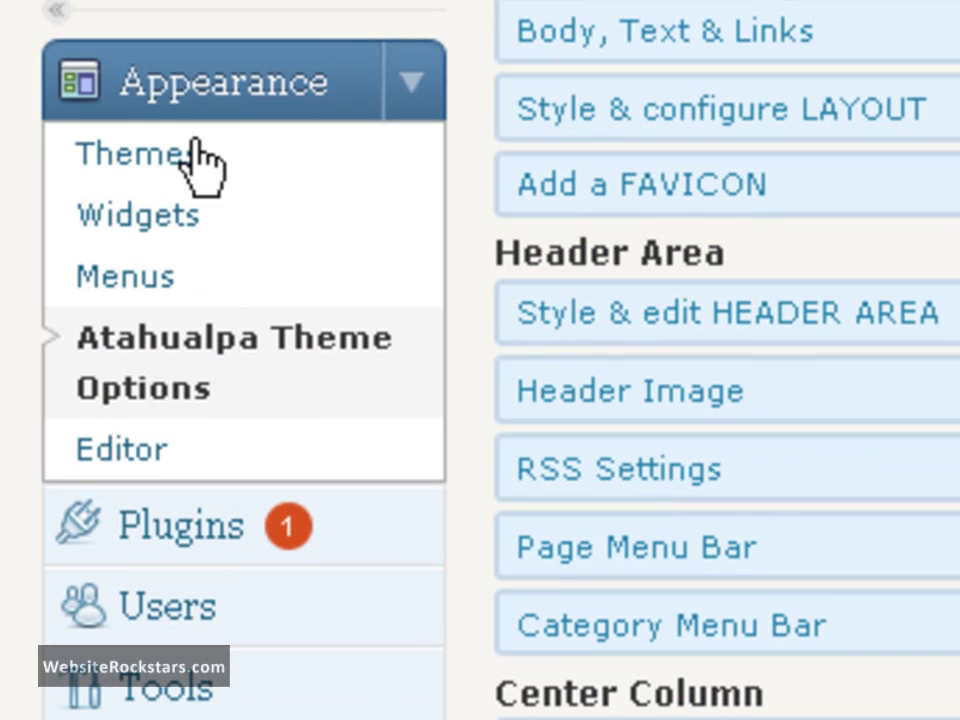
pyautogui.click(175, 215)
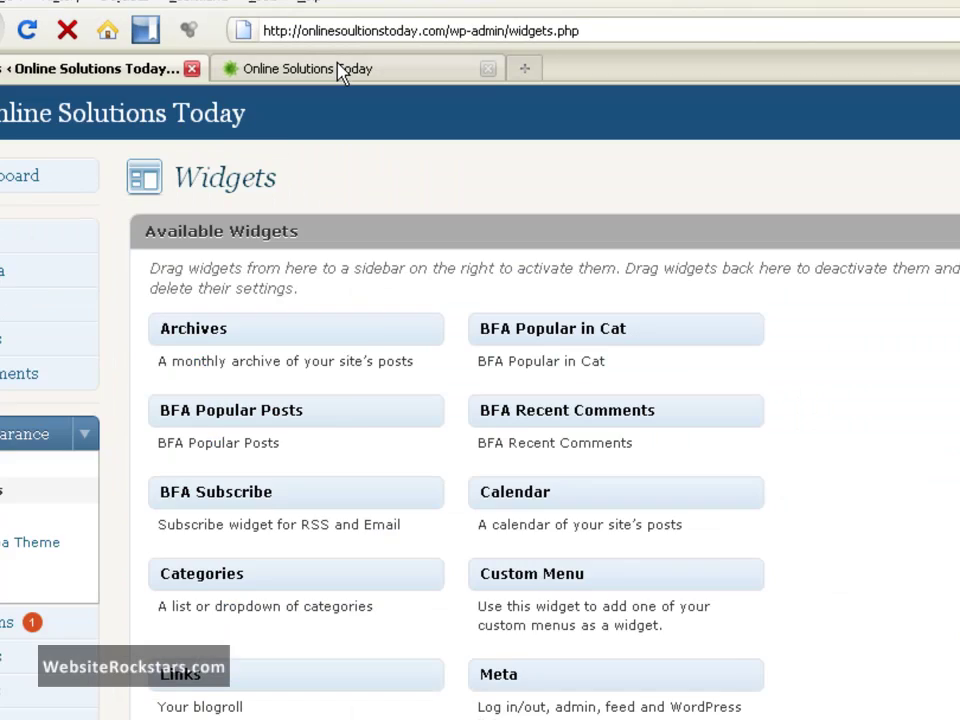
pyautogui.click(340, 70)
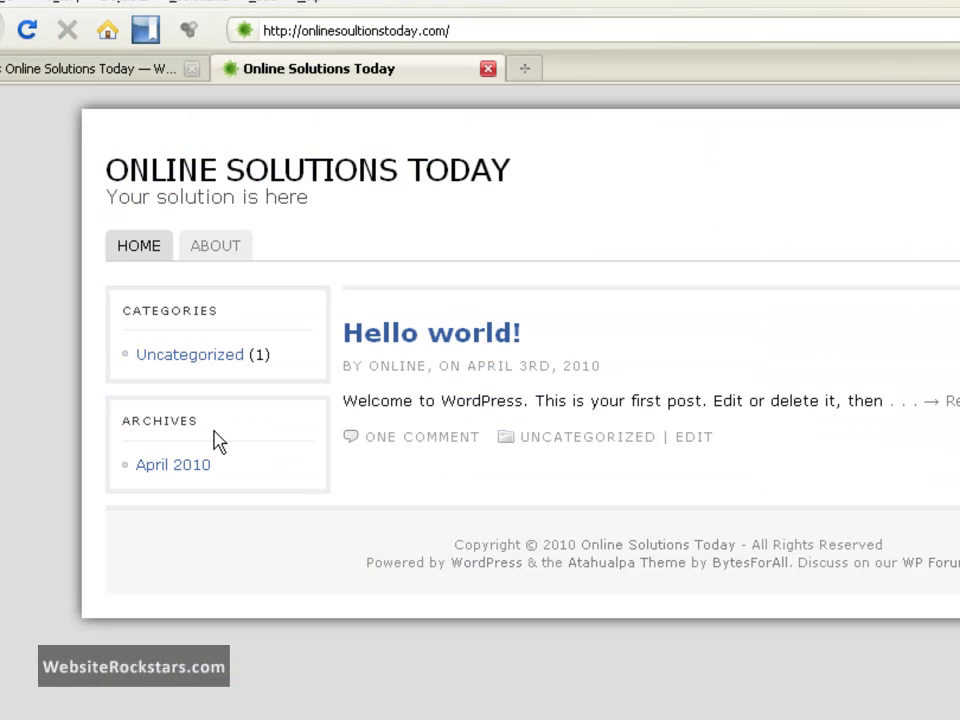
pyautogui.click(101, 70)
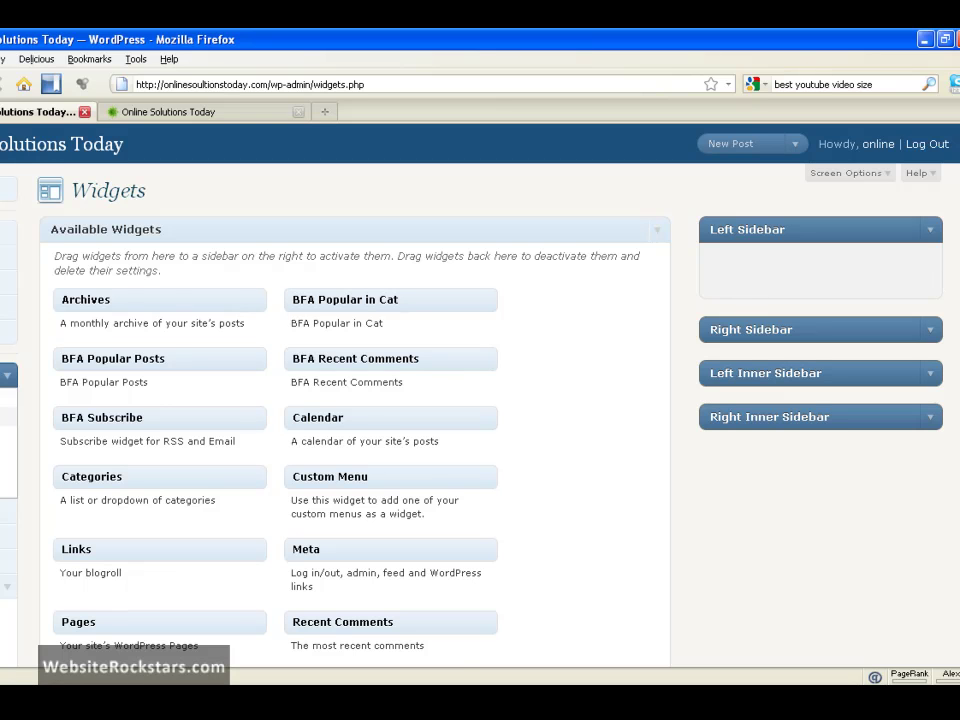
# Step: Add the Calendar widget to the Left Sidebar
pyautogui.scroll(-1, 480, 400)
pyautogui.scroll(-1, 480, 400)
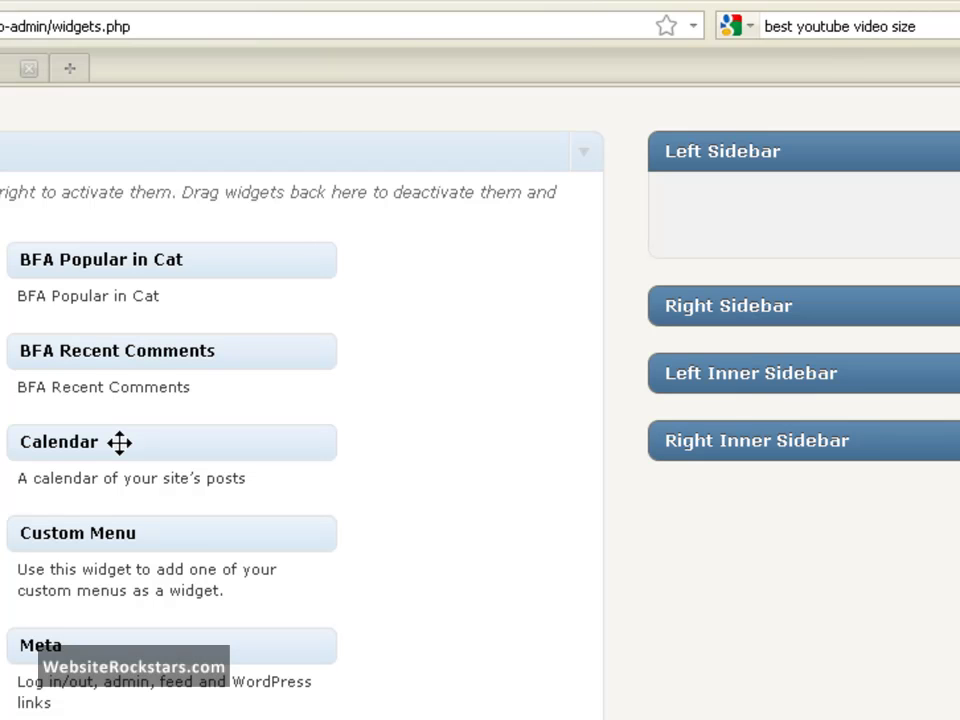
pyautogui.moveTo(119, 442); pyautogui.dragTo(758, 210)
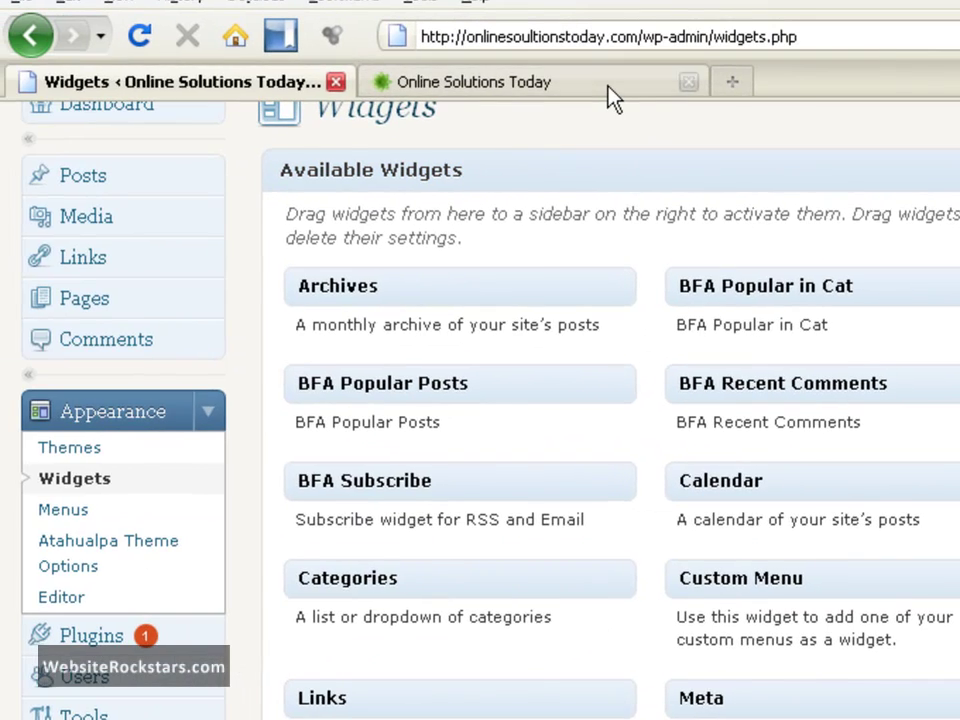
# Step: Reload the live site to check its left sidebar, and return to the Widgets administration page
pyautogui.click(611, 96)
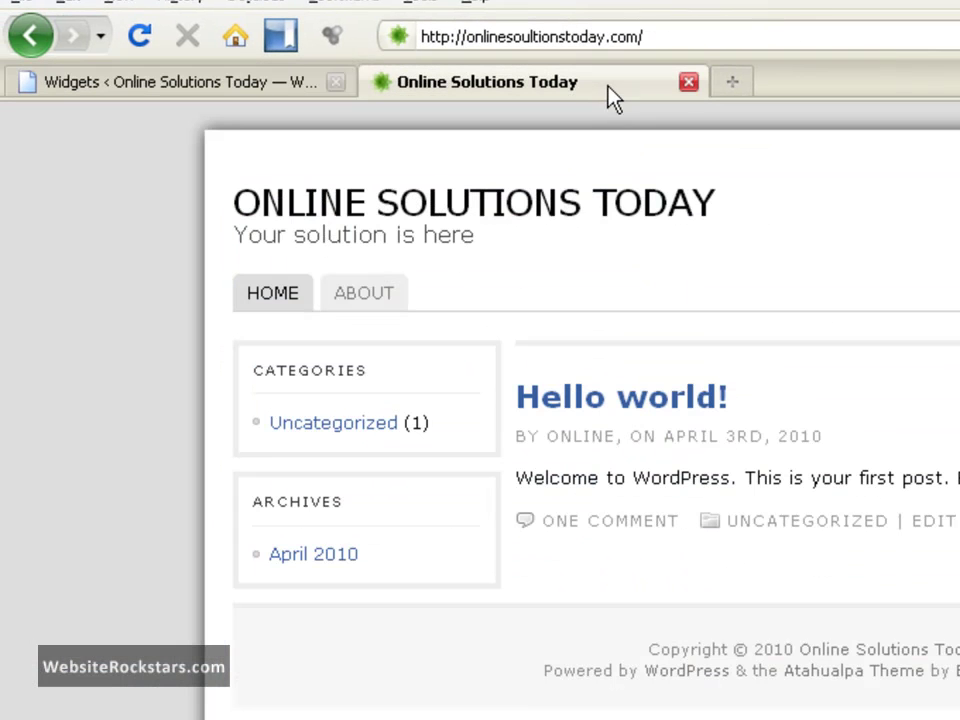
pyautogui.click(130, 35)
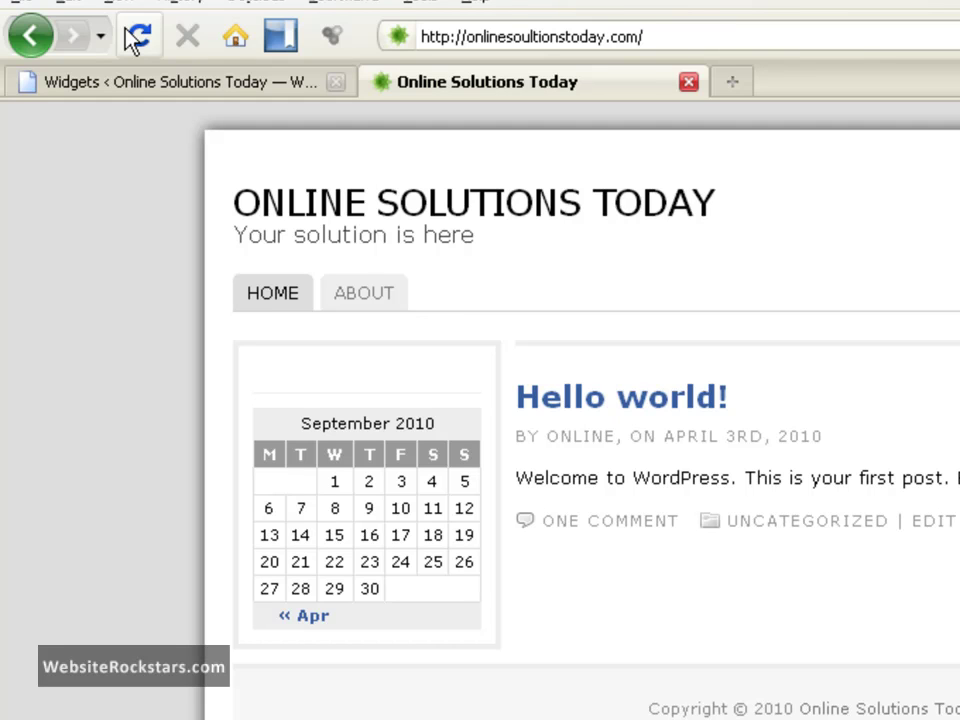
pyautogui.click(242, 94)
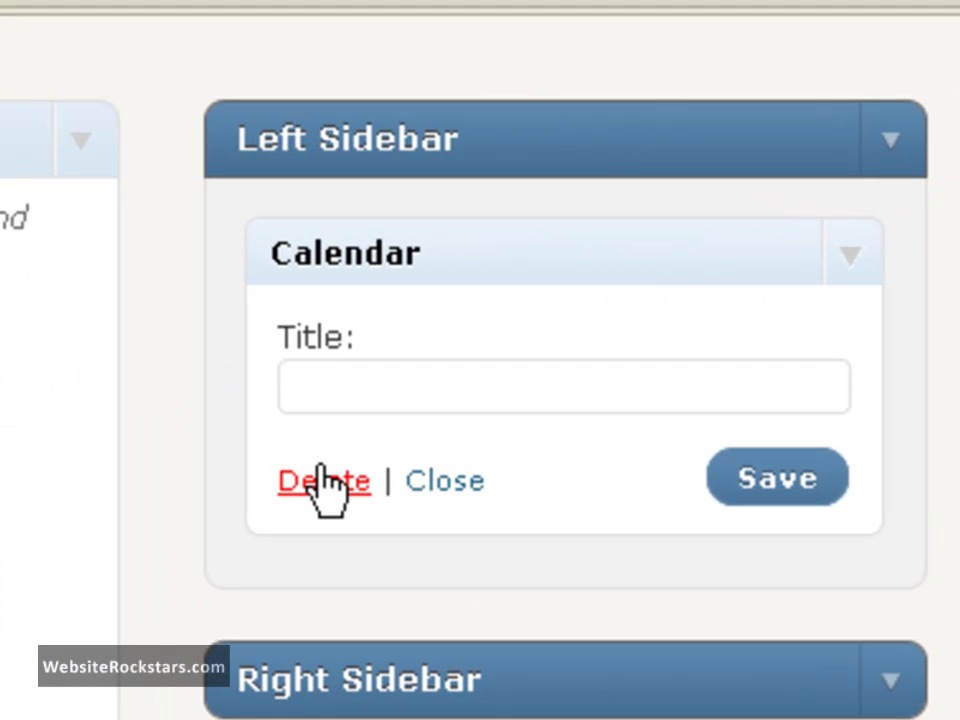
# Step: Delete the Calendar widget from the Left Sidebar and add the Search widget in its place
pyautogui.click(785, 249)
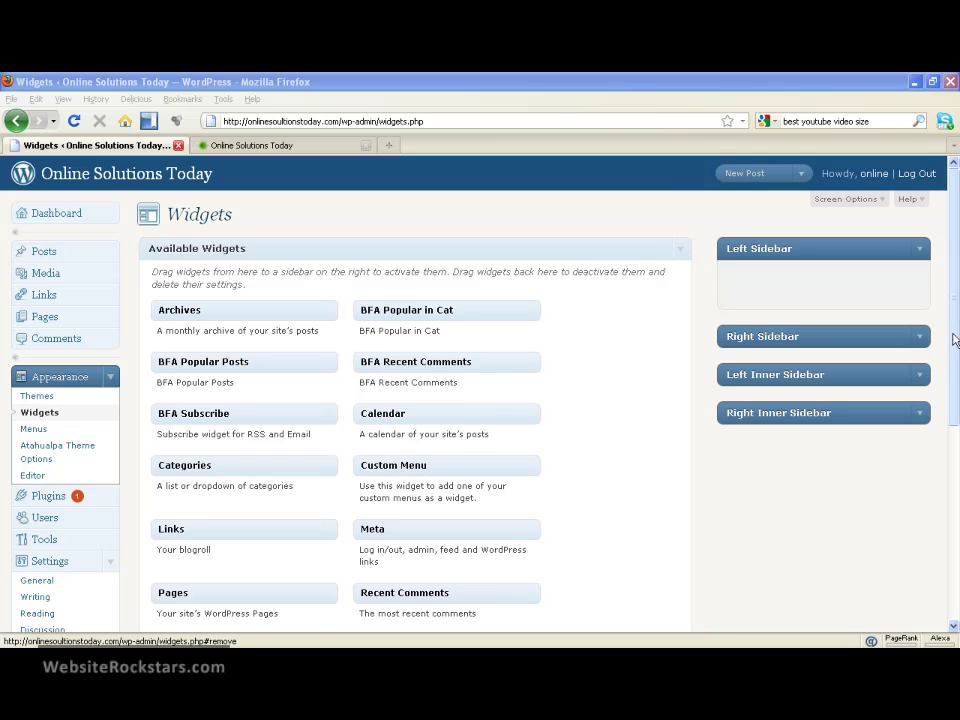
pyautogui.moveTo(953, 340); pyautogui.dragTo(953, 399)
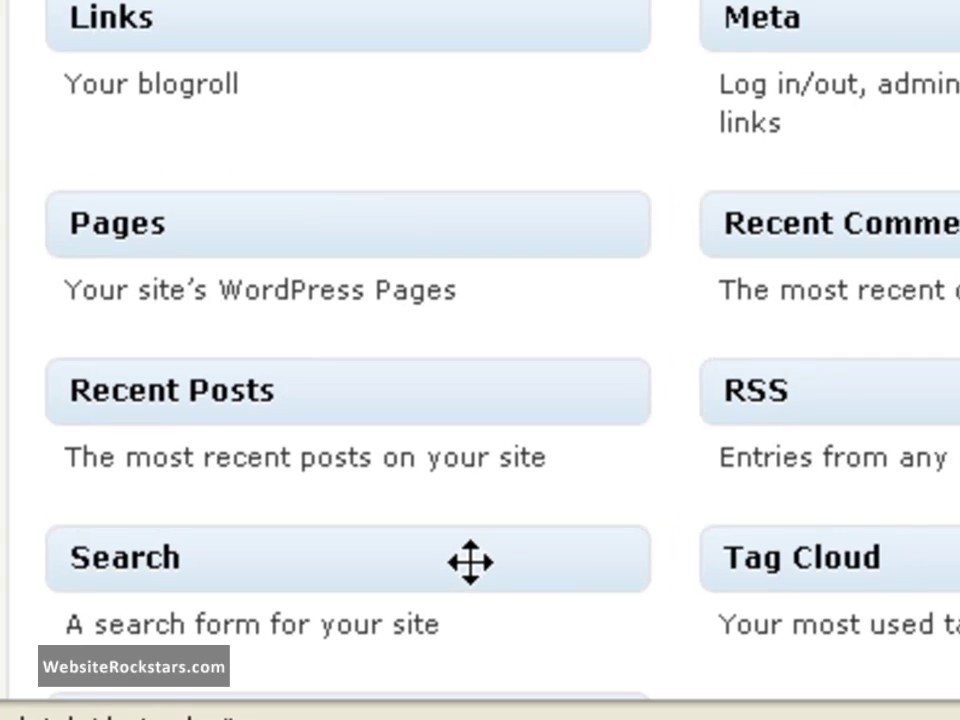
pyautogui.moveTo(497, 557); pyautogui.dragTo(959, 0)
pyautogui.moveTo(767, 160); pyautogui.dragTo(887, 103)
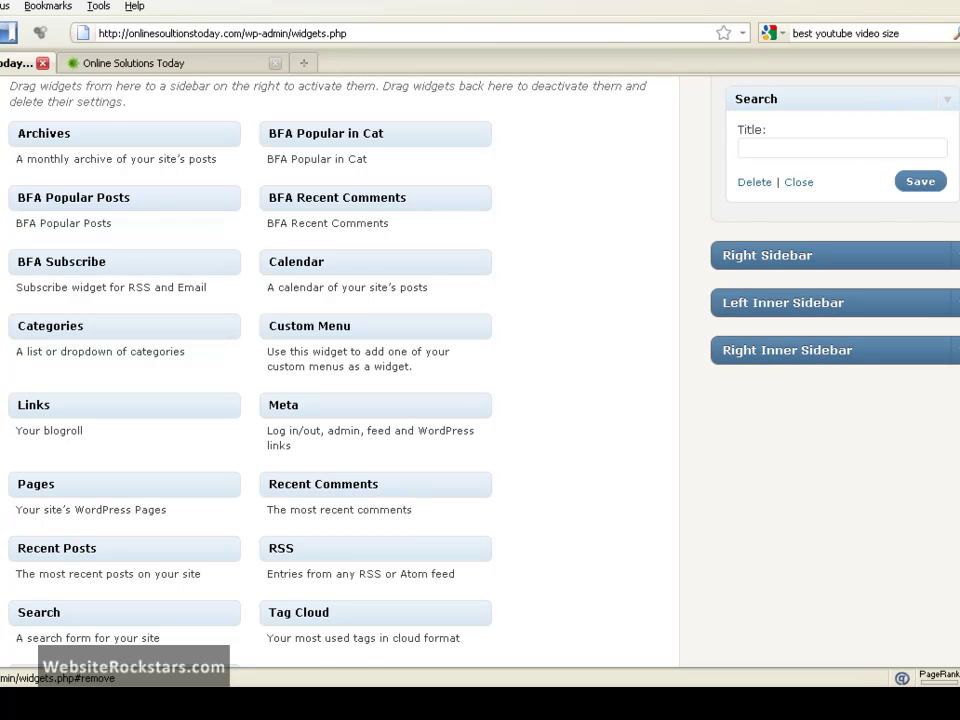
# Step: Switch to the live site and reload it to check the search form in the left sidebar
pyautogui.scroll(2, 340, 400)
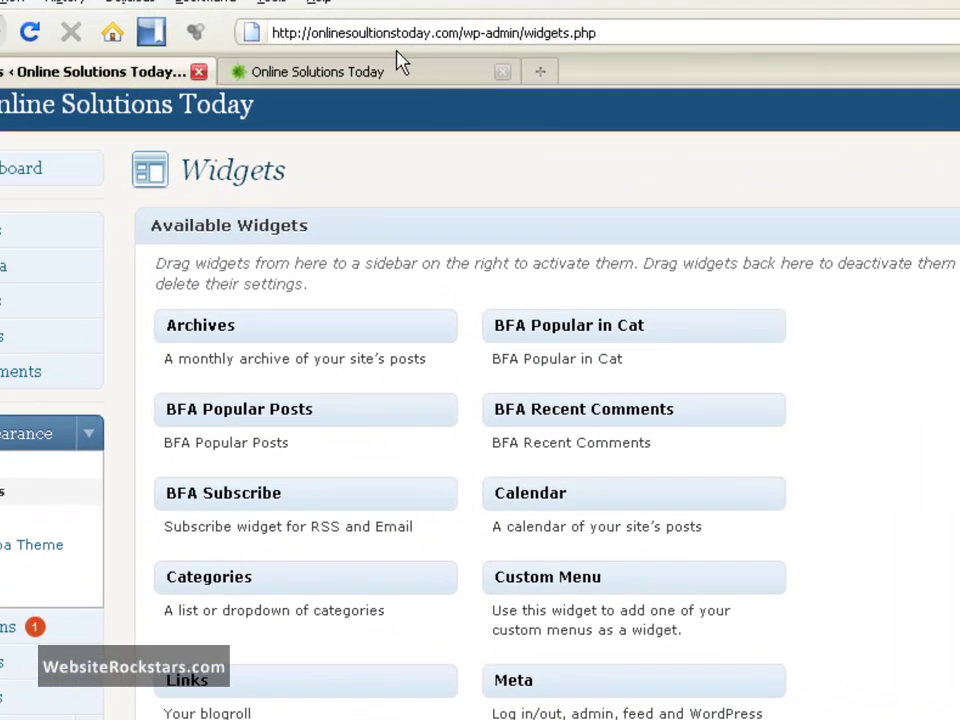
pyautogui.click(390, 75)
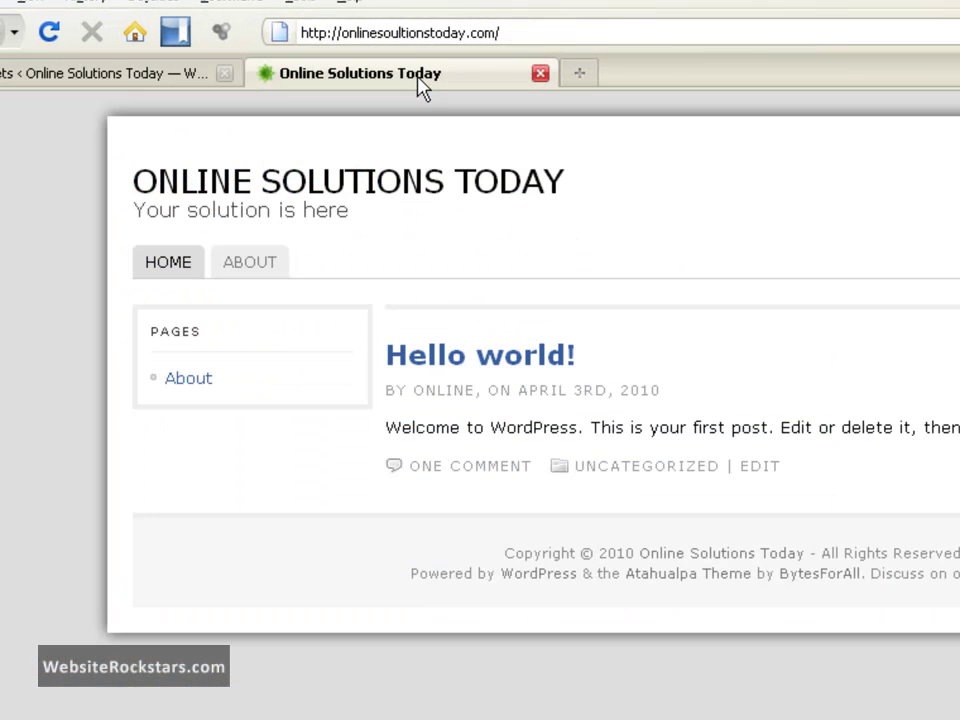
pyautogui.click(54, 38)
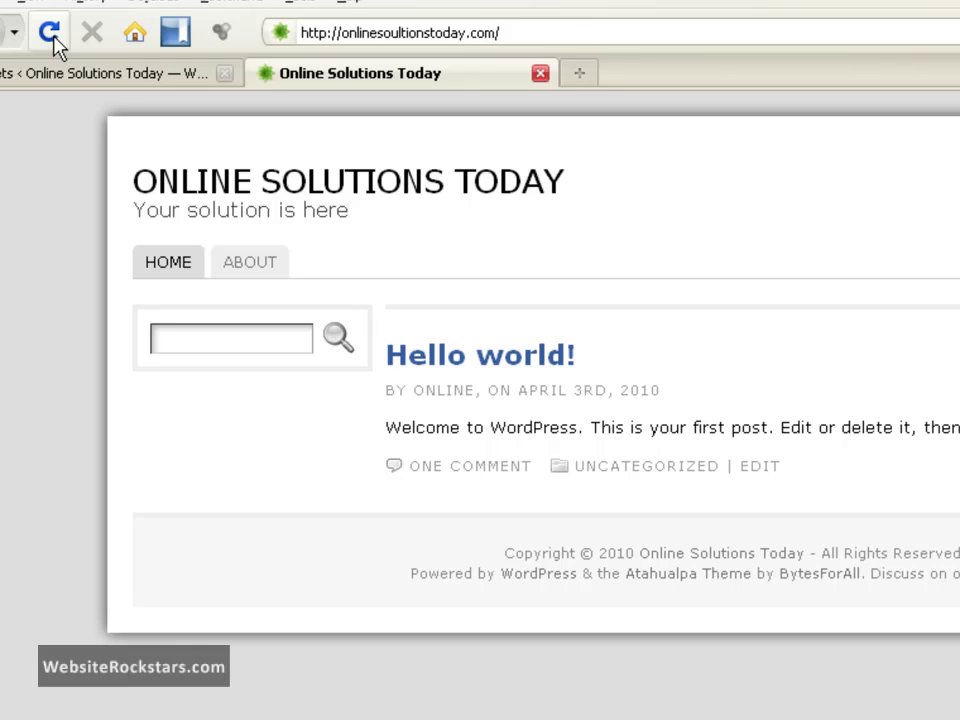
pyautogui.click(54, 38)
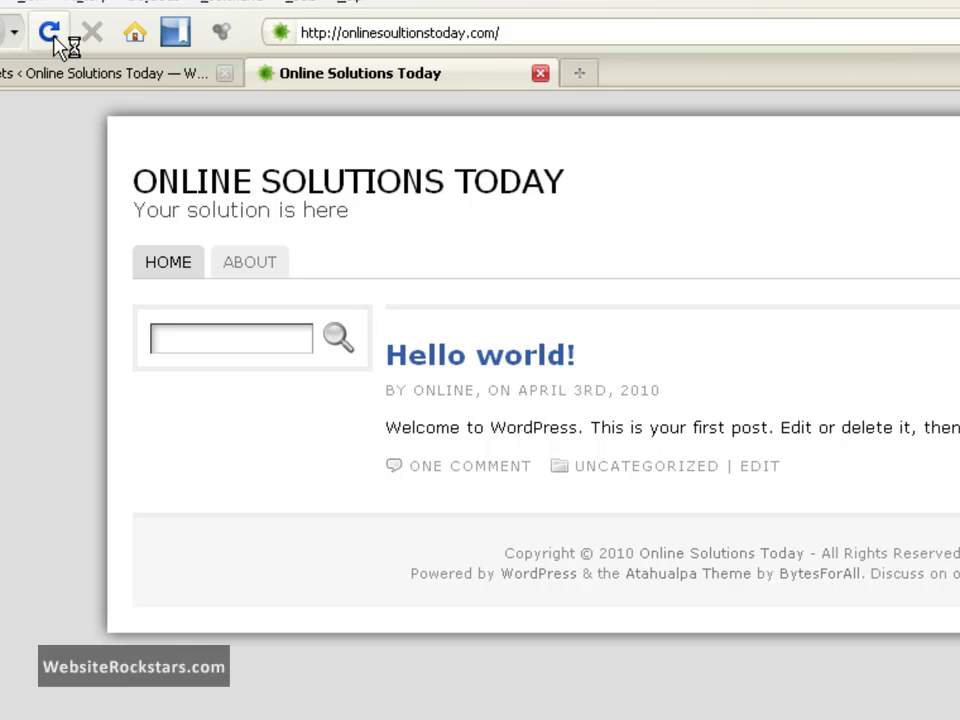